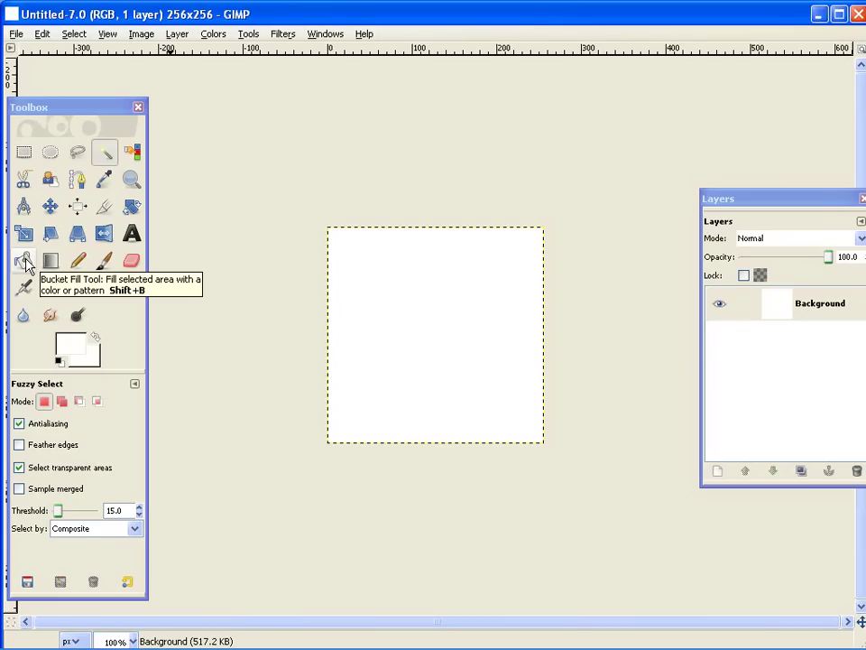
- Set the foreground colour to grey a6a6a6 and bucket-fill the whole 256×256 canvas
{"action": "left_click", "coordinate": [24, 261]}
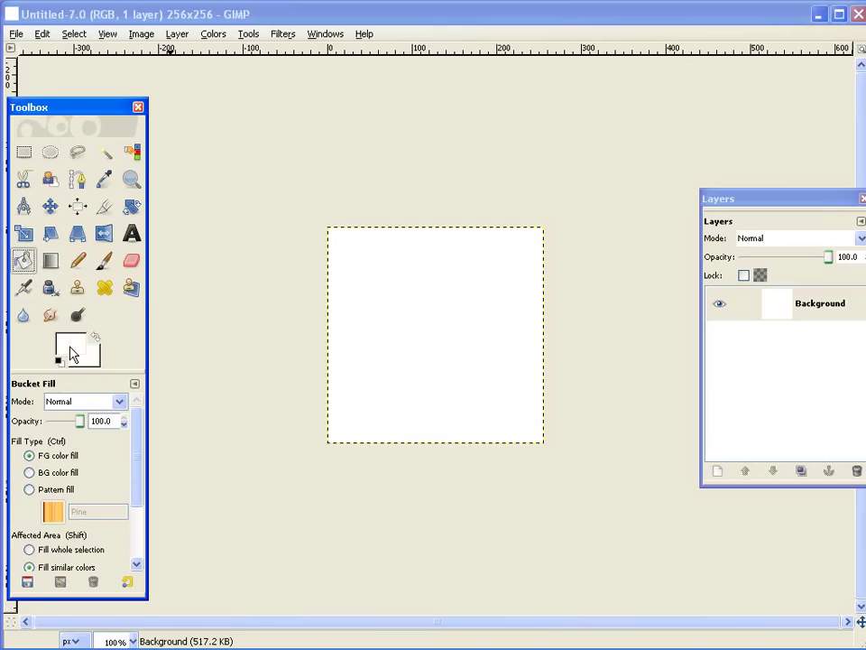
{"action": "left_click", "coordinate": [74, 352]}
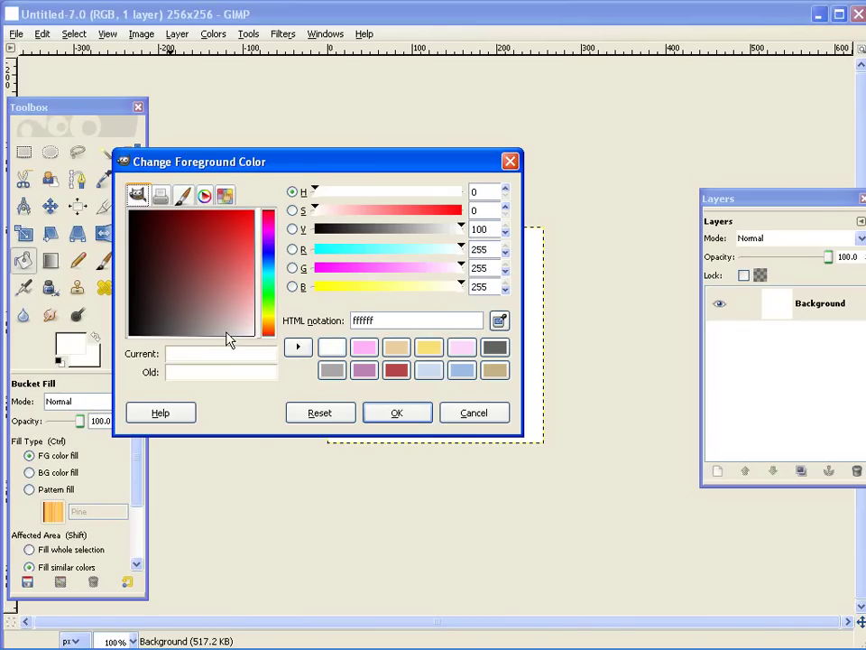
{"action": "left_click", "coordinate": [226, 335]}
{"action": "left_click", "coordinate": [325, 373]}
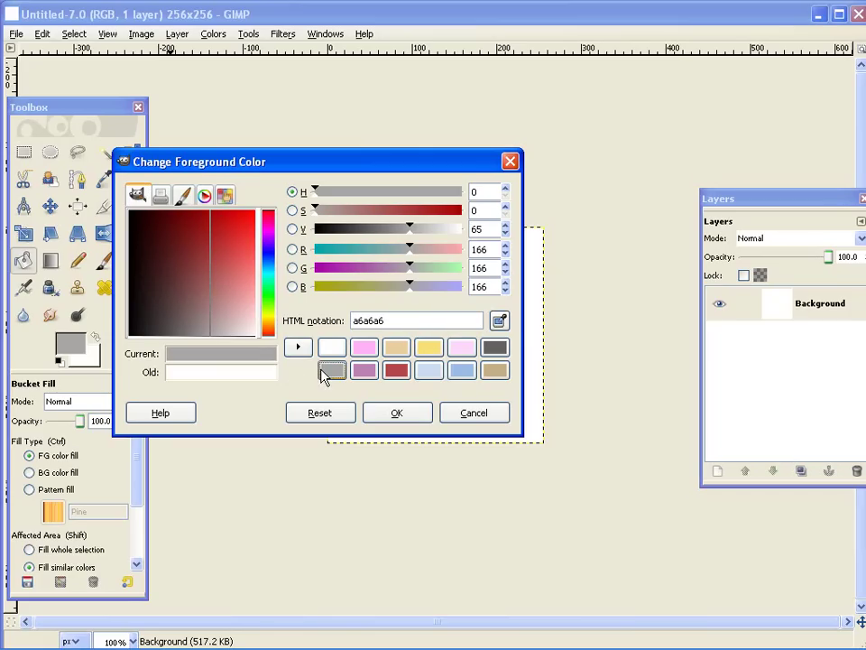
{"action": "left_click", "coordinate": [404, 421]}
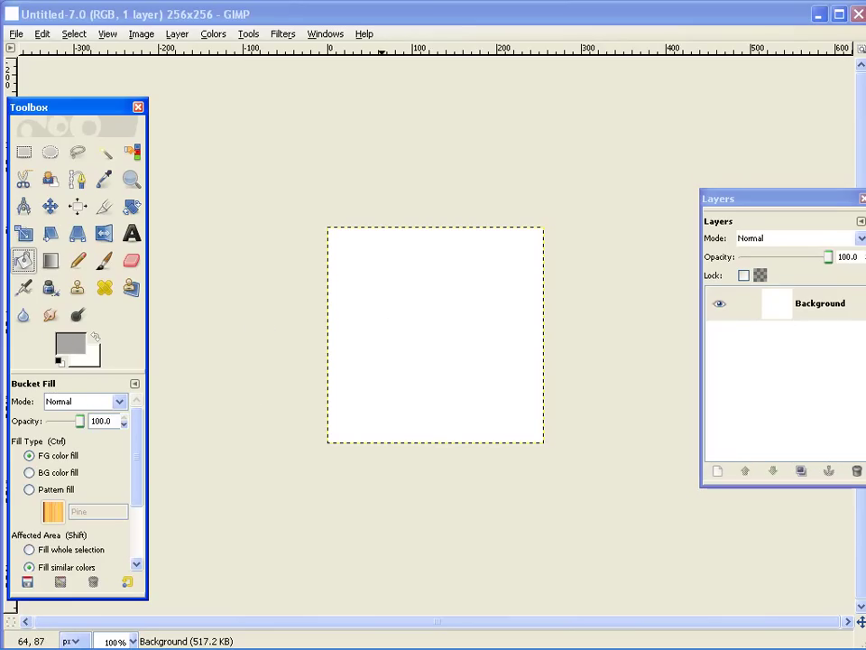
{"action": "left_click", "coordinate": [389, 304]}
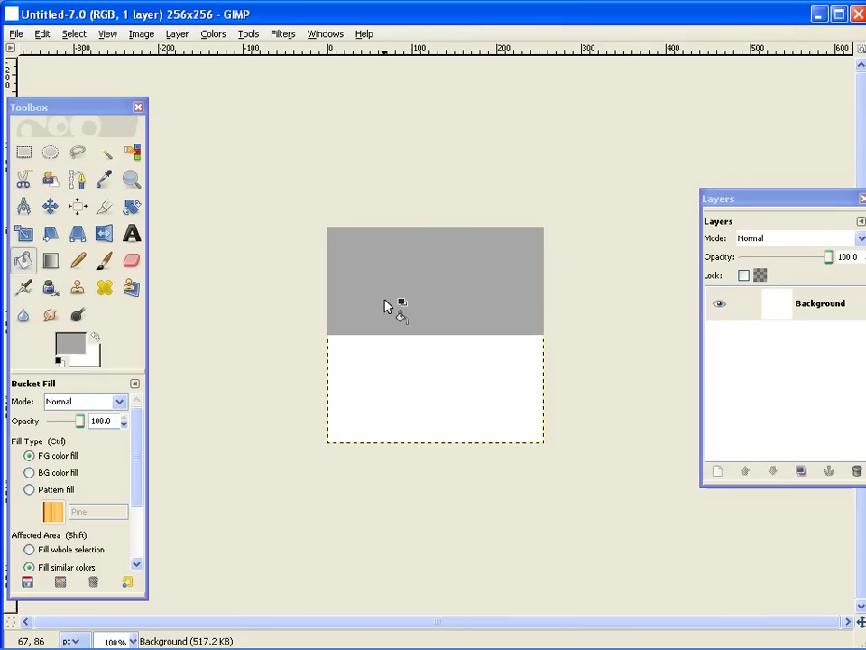
- Open the RGB Noise filter from the Filters > Noise menu
{"action": "left_click", "coordinate": [280, 33]}
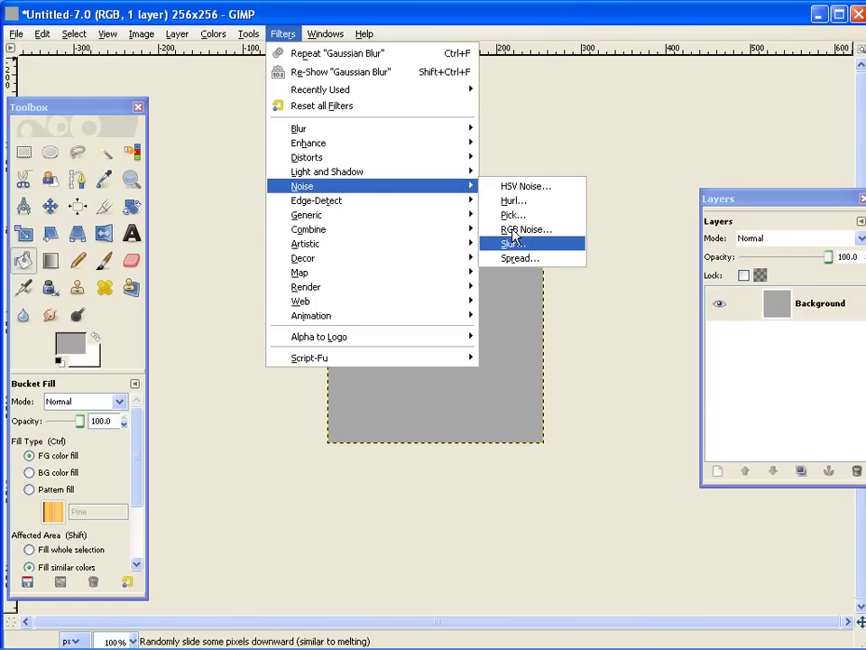
{"action": "mouse_move", "coordinate": [303, 186]}
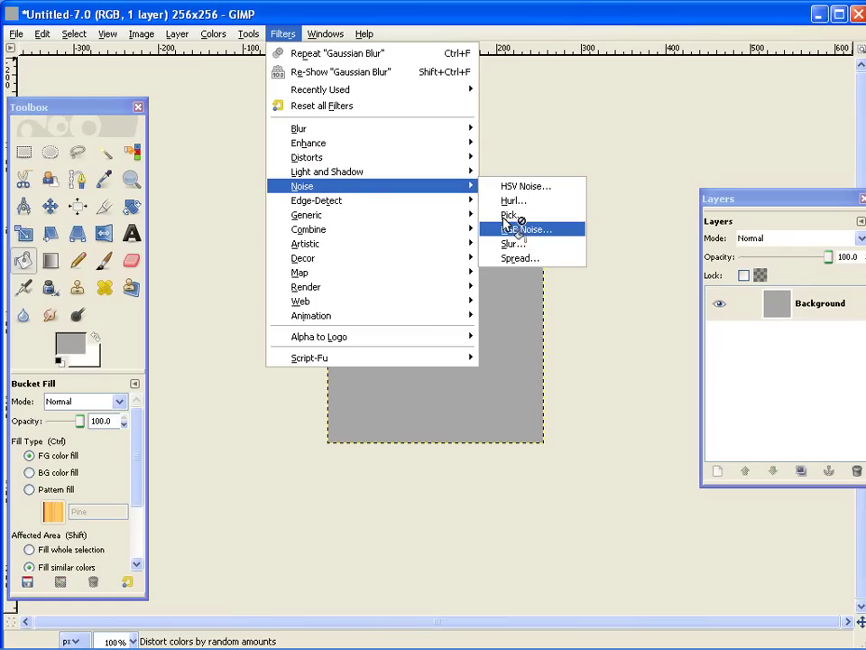
{"action": "left_click", "coordinate": [510, 218]}
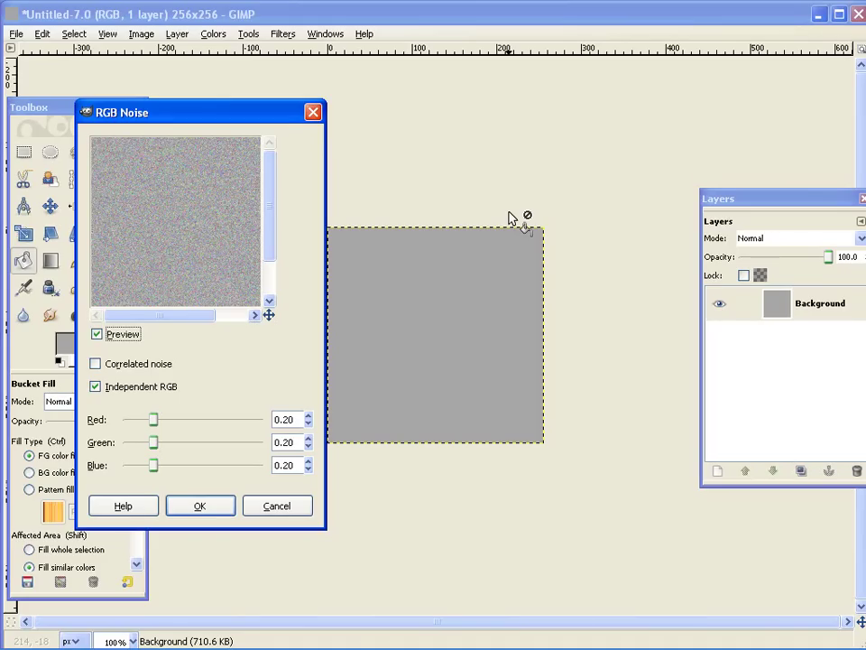
- Apply grayscale RGB noise, Independent RGB off, at 0.50 per channel
{"action": "left_click", "coordinate": [94, 387]}
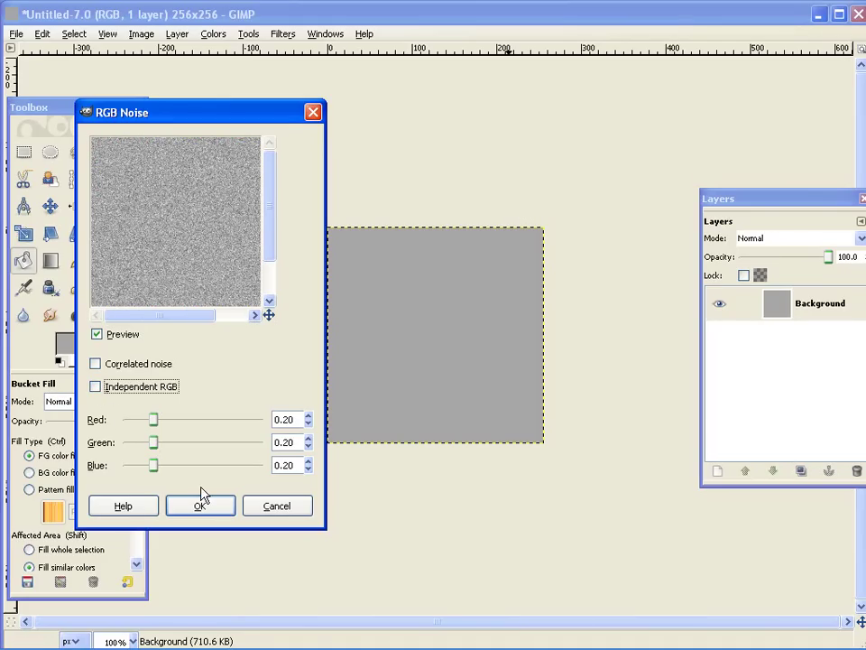
{"action": "mouse_move", "coordinate": [154, 442]}
{"action": "left_mouse_down"}
{"action": "mouse_move", "coordinate": [265, 444]}
{"action": "mouse_move", "coordinate": [122, 442]}
{"action": "mouse_move", "coordinate": [195, 447]}
{"action": "left_mouse_up"}
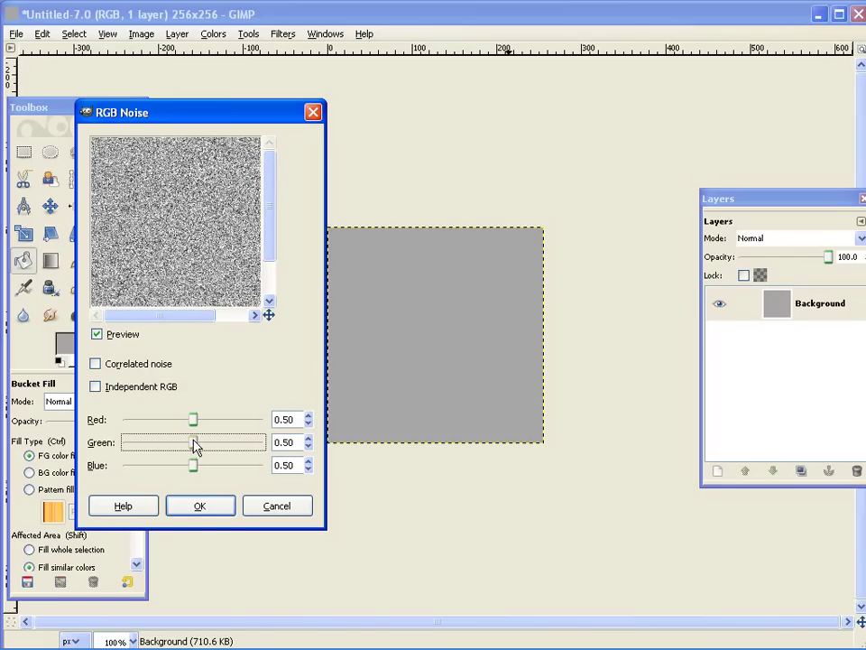
{"action": "left_click", "coordinate": [194, 502]}
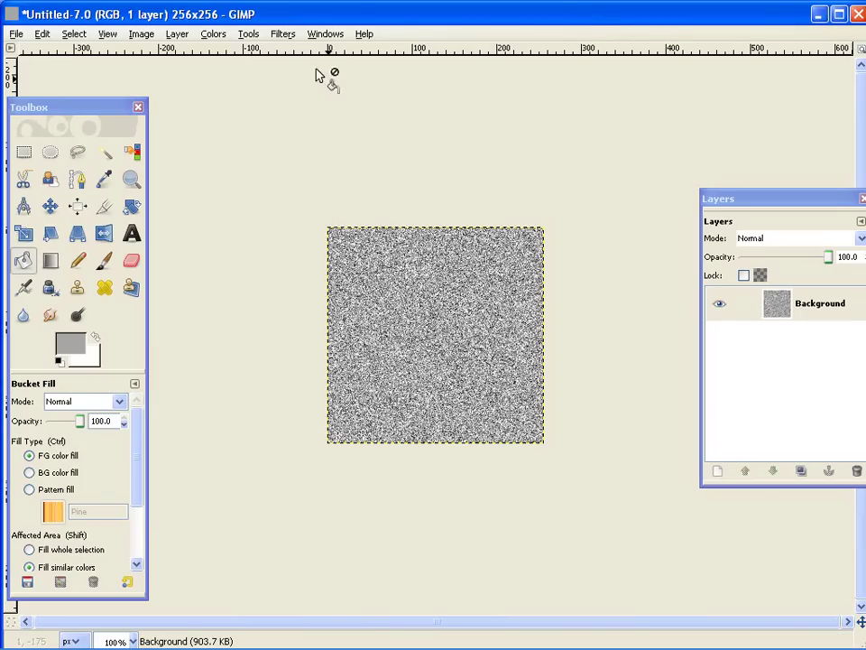
- Apply a linear Motion Blur at 90°, adjusting the blur length
{"action": "left_click", "coordinate": [282, 34]}
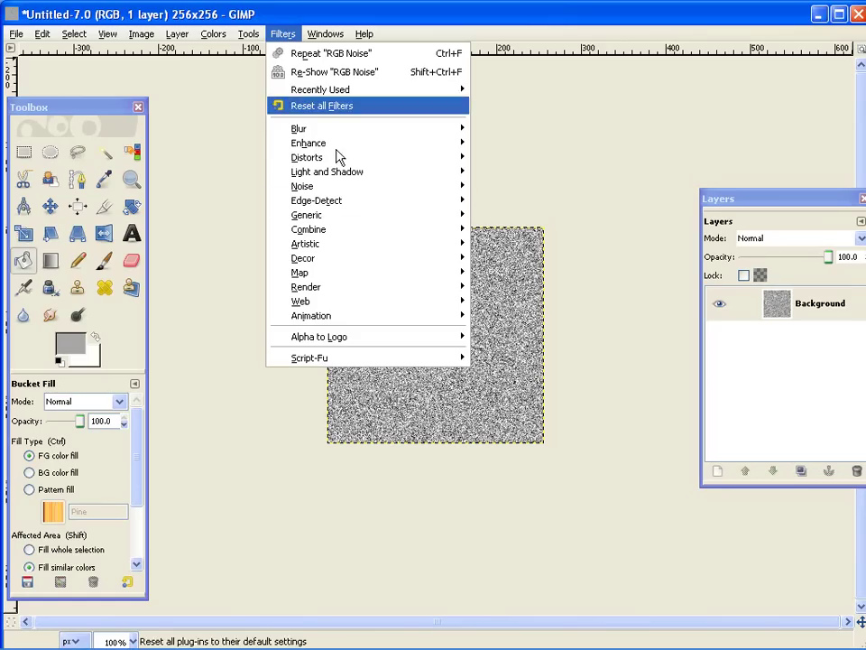
{"action": "mouse_move", "coordinate": [299, 128]}
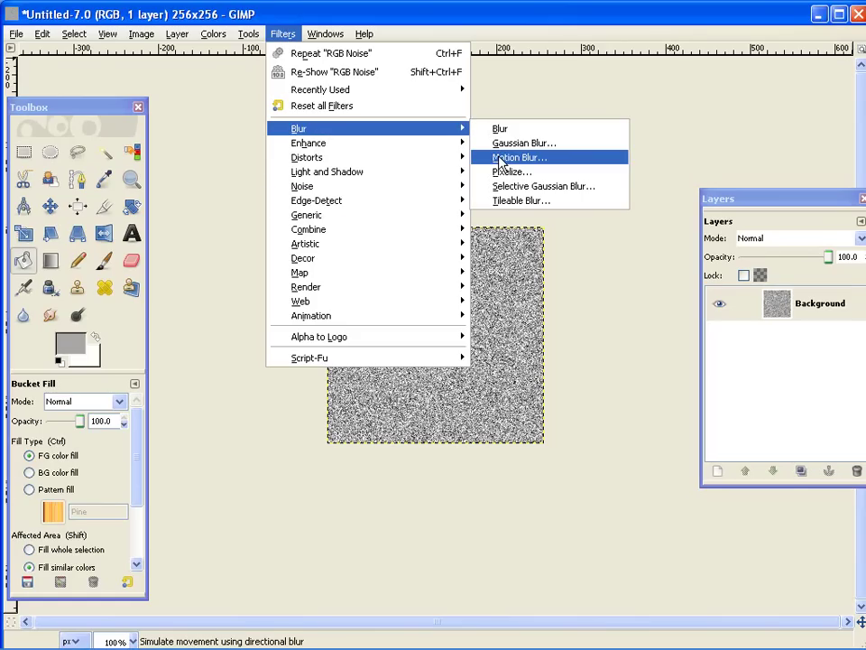
{"action": "left_click", "coordinate": [500, 162]}
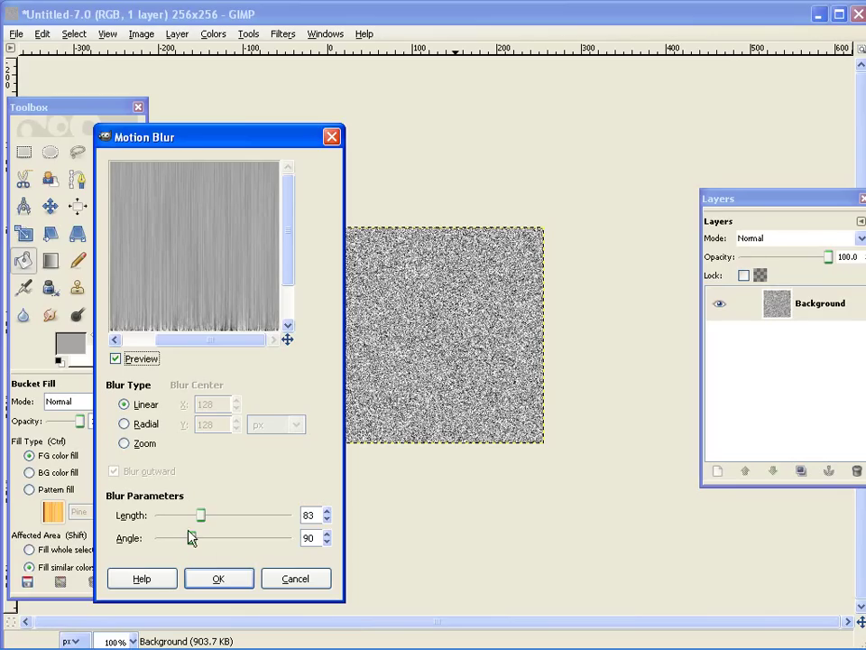
{"action": "left_click_drag", "start_coordinate": [200, 516], "coordinate": [184, 514]}
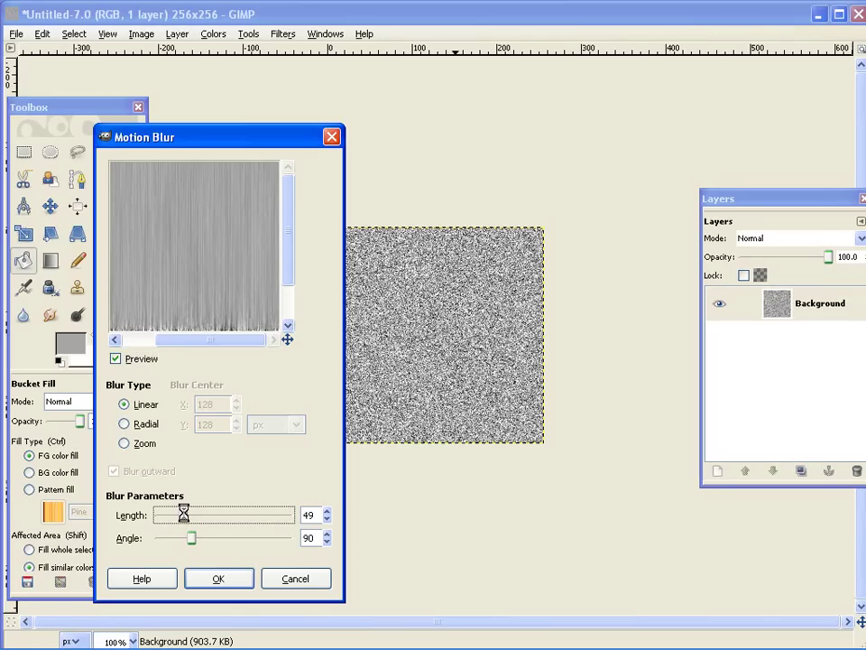
{"action": "mouse_move", "coordinate": [185, 519]}
{"action": "left_mouse_down"}
{"action": "mouse_move", "coordinate": [176, 513]}
{"action": "mouse_move", "coordinate": [185, 515]}
{"action": "left_mouse_up"}
{"action": "mouse_move", "coordinate": [186, 516]}
{"action": "left_mouse_down"}
{"action": "mouse_move", "coordinate": [206, 516]}
{"action": "mouse_move", "coordinate": [194, 514]}
{"action": "left_mouse_up"}
{"action": "left_click", "coordinate": [218, 583]}
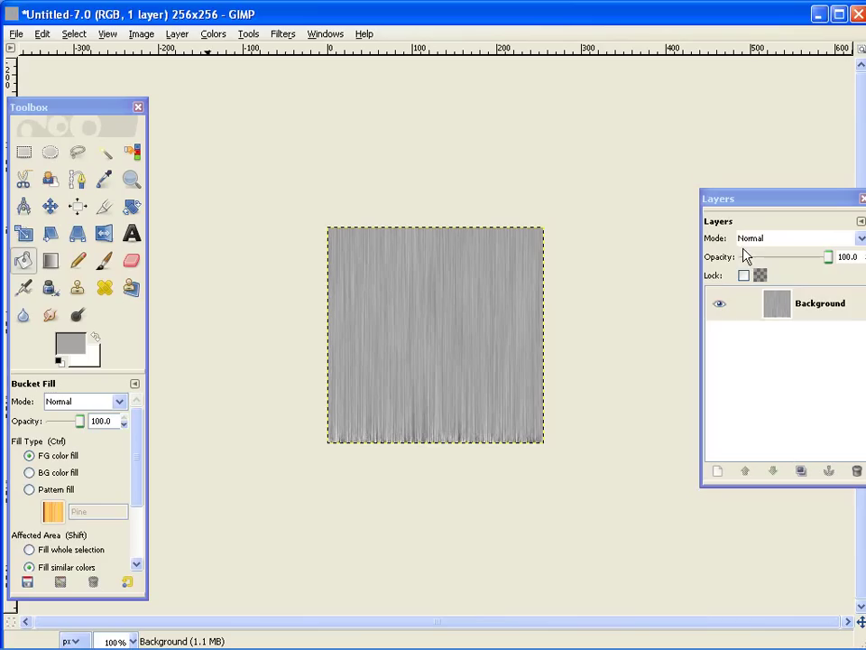
- Add a new transparent layer and bucket-fill it with the grey foreground
{"action": "right_click", "coordinate": [775, 307]}
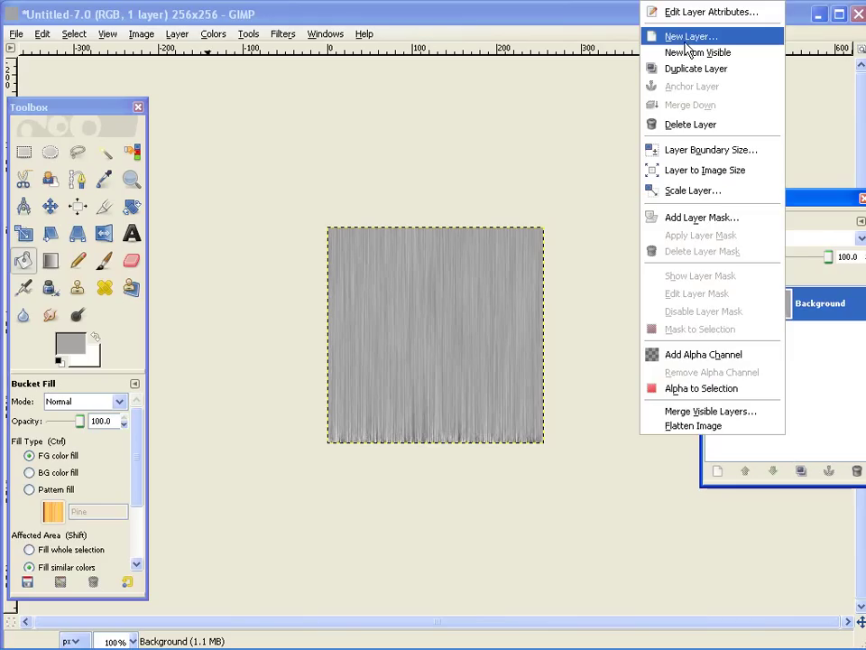
{"action": "left_click", "coordinate": [663, 33]}
{"action": "left_click", "coordinate": [238, 413]}
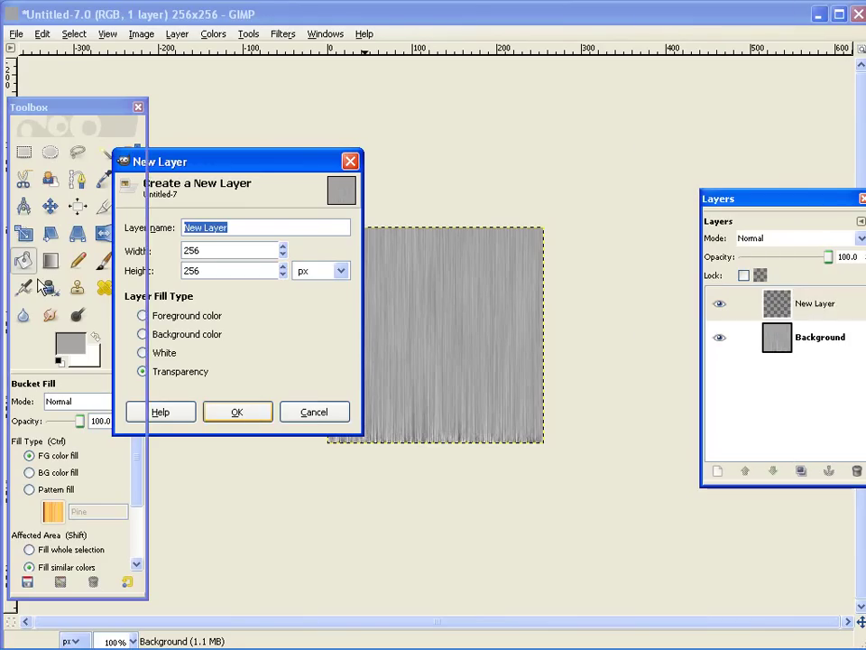
{"action": "left_click", "coordinate": [349, 313]}
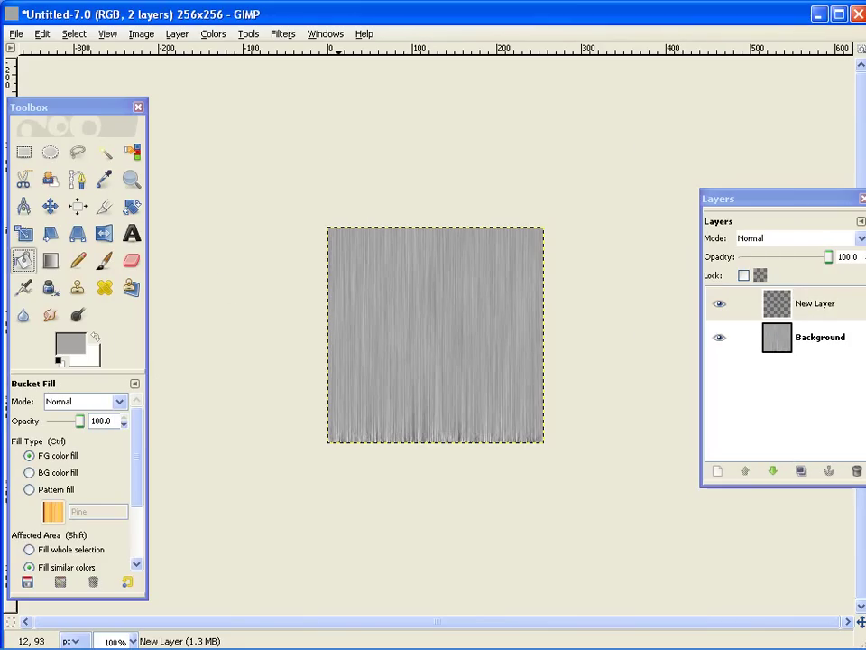
{"action": "left_click", "coordinate": [282, 34]}
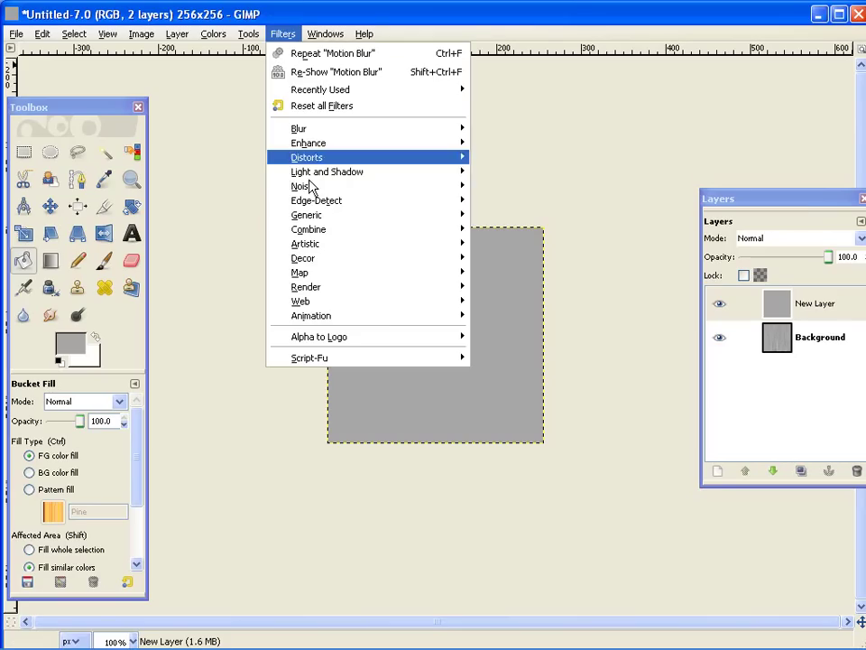
{"action": "mouse_move", "coordinate": [303, 186]}
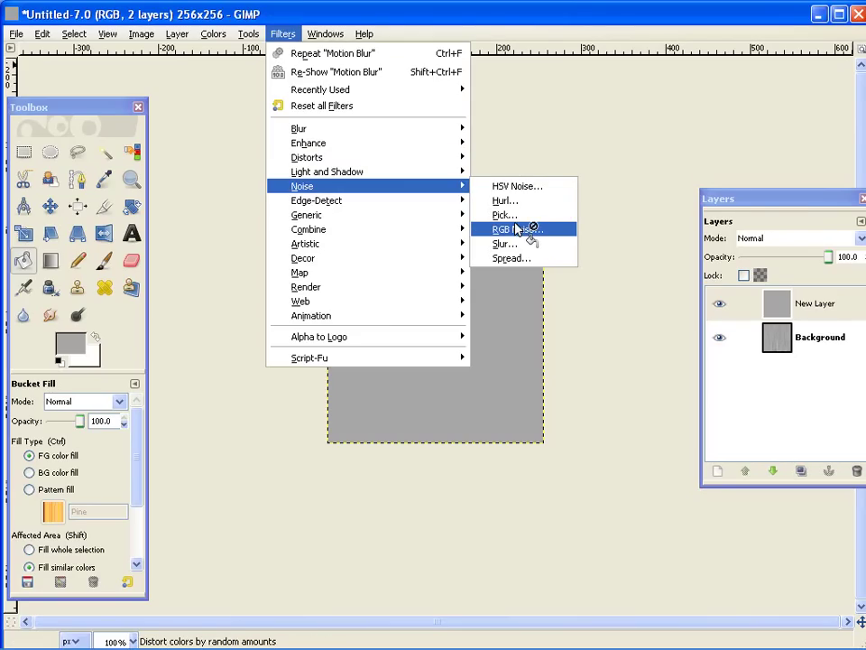
- Apply fainter grayscale RGB noise at about 0.22 per channel to the top layer
{"action": "left_click", "coordinate": [517, 229]}
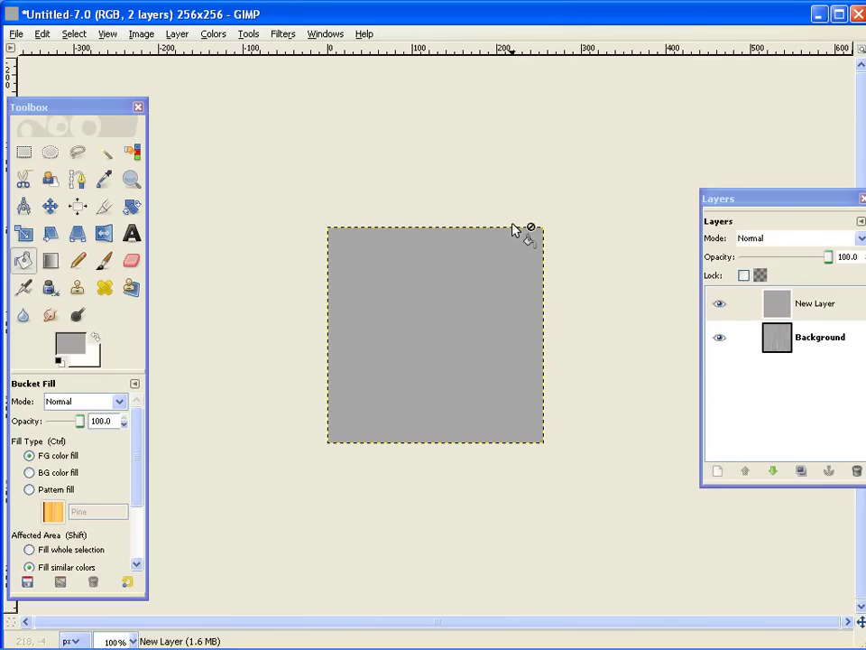
{"action": "key", "text": "shift+ctrl+f"}
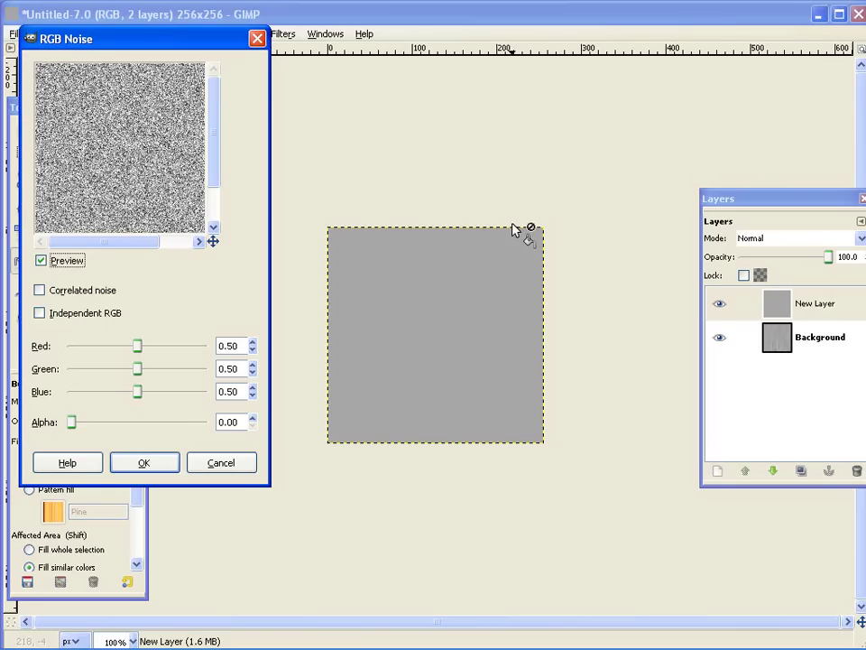
{"action": "left_click", "coordinate": [83, 373]}
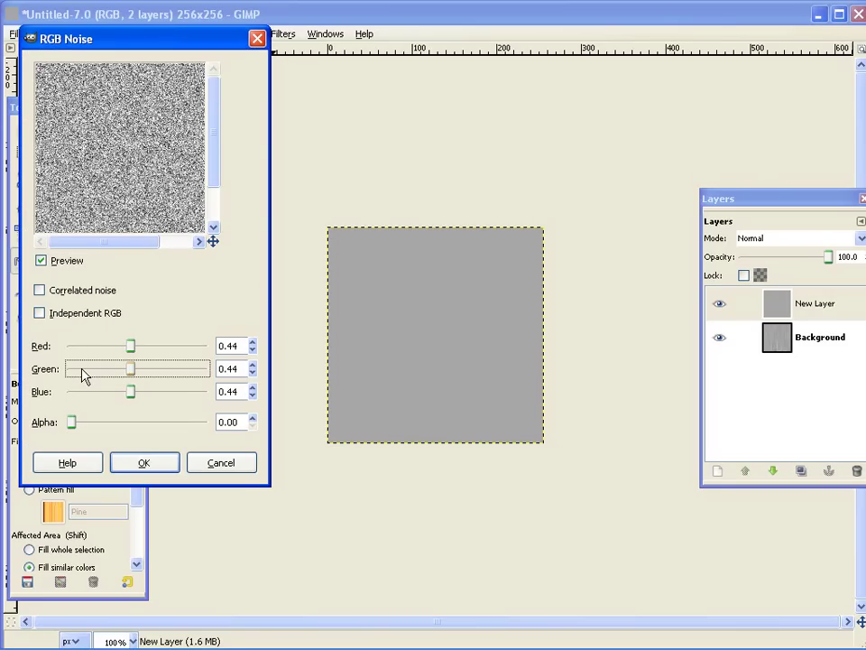
{"action": "mouse_move", "coordinate": [83, 374]}
{"action": "left_mouse_down"}
{"action": "mouse_move", "coordinate": [96, 369]}
{"action": "mouse_move", "coordinate": [104, 377]}
{"action": "left_mouse_up"}
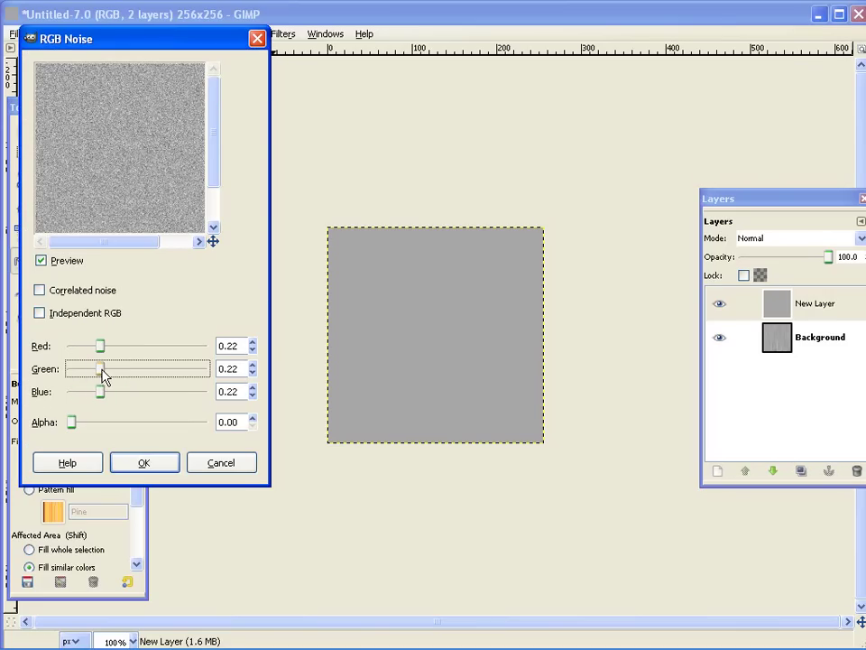
{"action": "left_click", "coordinate": [144, 464]}
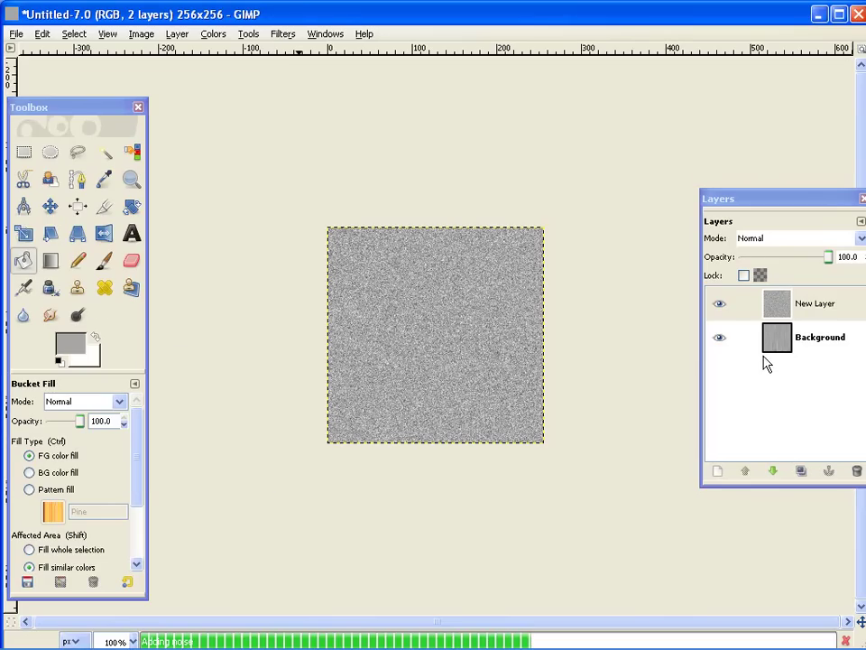
- Lower the noise layer to about 39% opacity and merge it down onto the background
{"action": "mouse_move", "coordinate": [828, 265]}
{"action": "left_mouse_down"}
{"action": "mouse_move", "coordinate": [771, 269]}
{"action": "mouse_move", "coordinate": [779, 271]}
{"action": "left_mouse_up"}
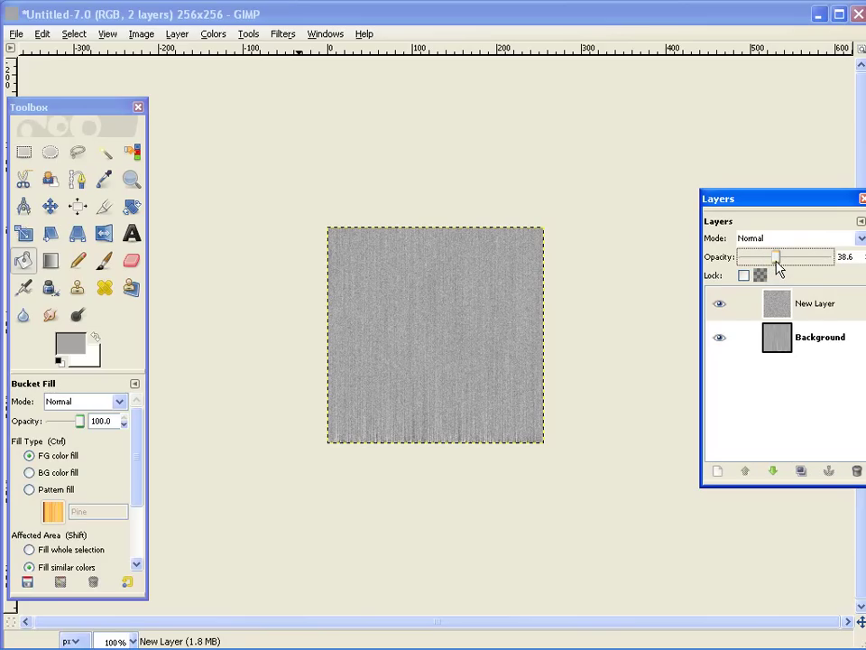
{"action": "right_click", "coordinate": [818, 307]}
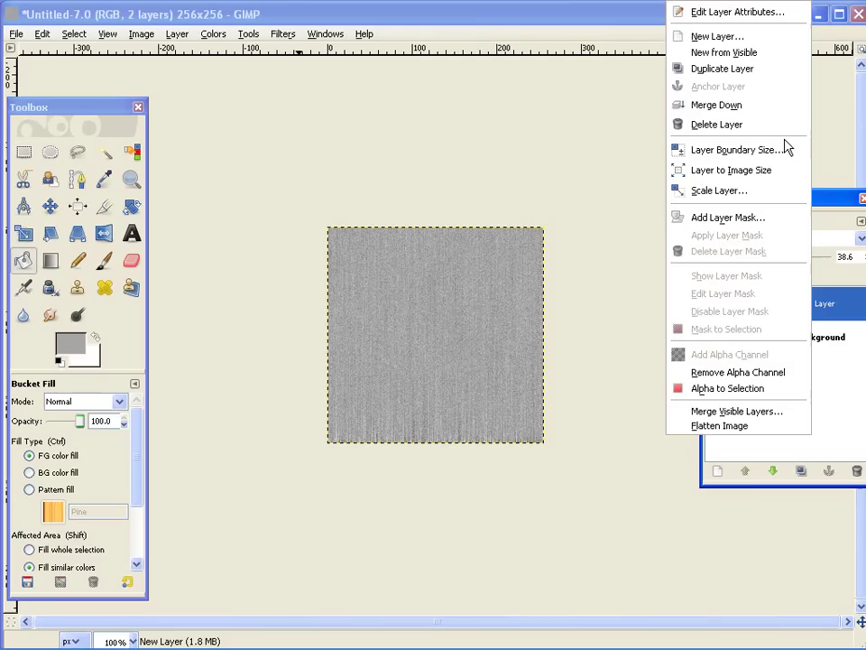
{"action": "left_click", "coordinate": [713, 108]}
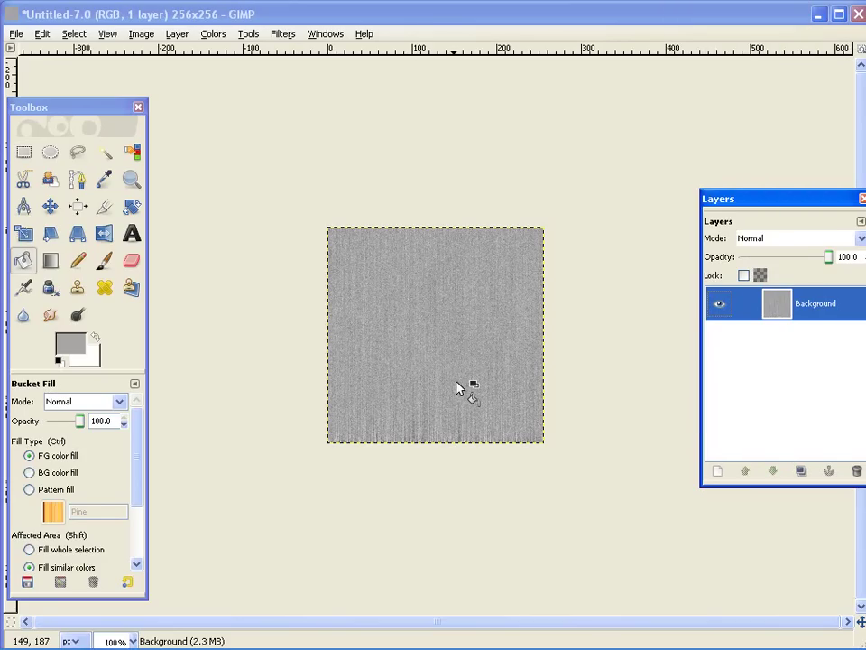
{"action": "key", "text": "plus"}
{"action": "key", "text": "plus"}
{"action": "key", "text": "plus"}
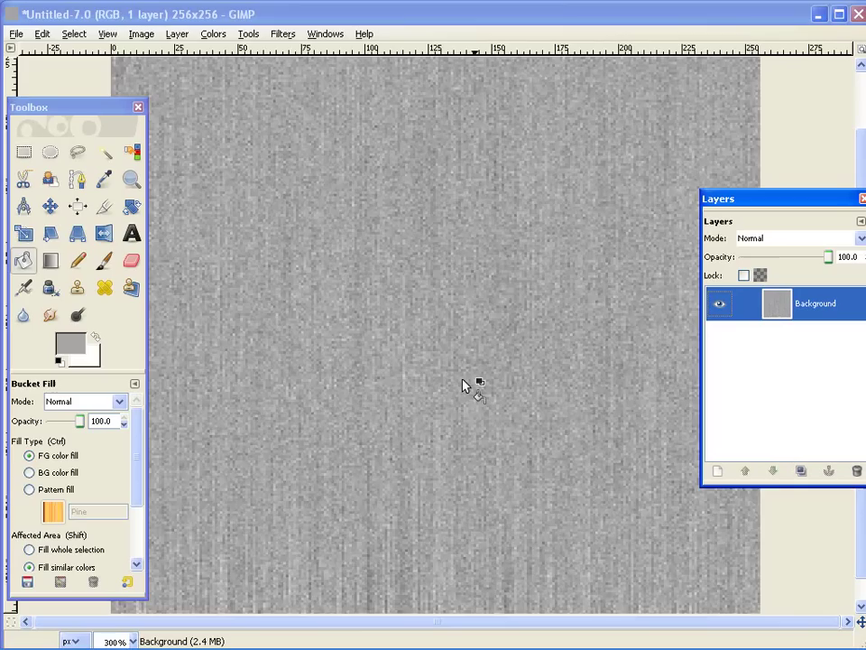
{"action": "key", "text": "minus"}
{"action": "key", "text": "minus"}
{"action": "key", "text": "minus"}
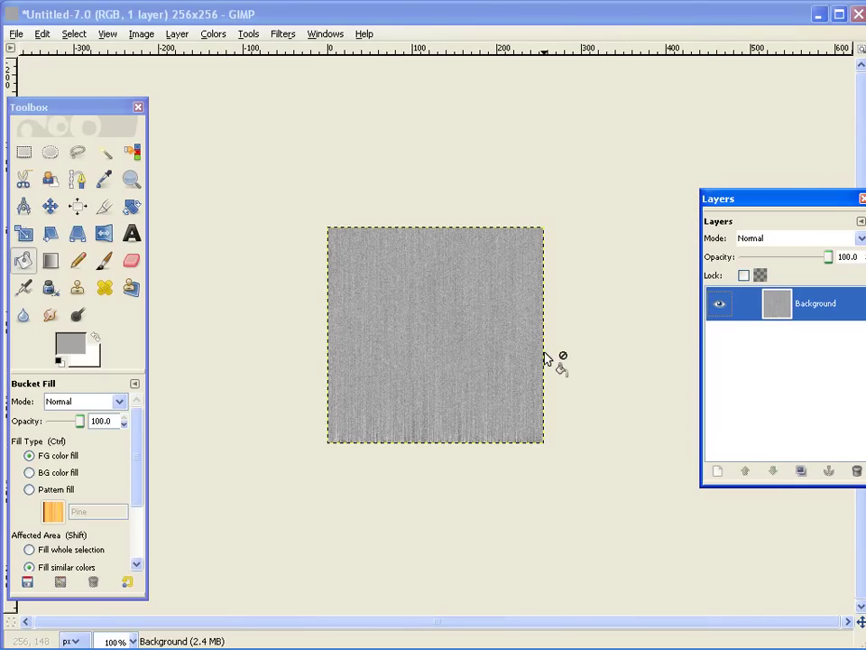